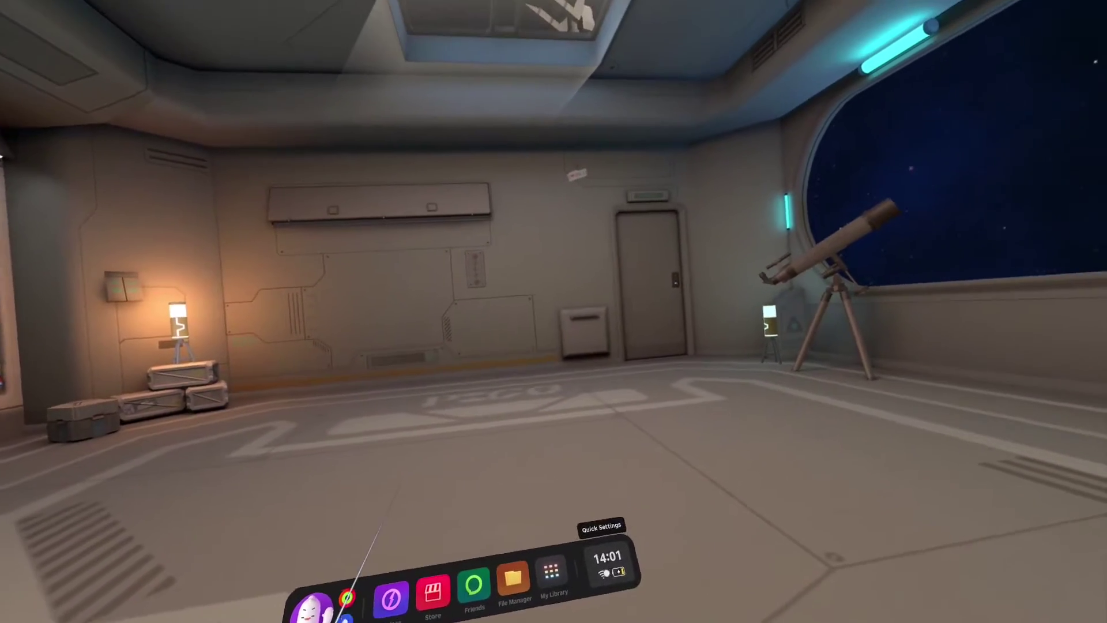
# Go from the quick settings panel through General settings to Screencast, Recording & Screenshot.
pyautogui.click(616, 515)
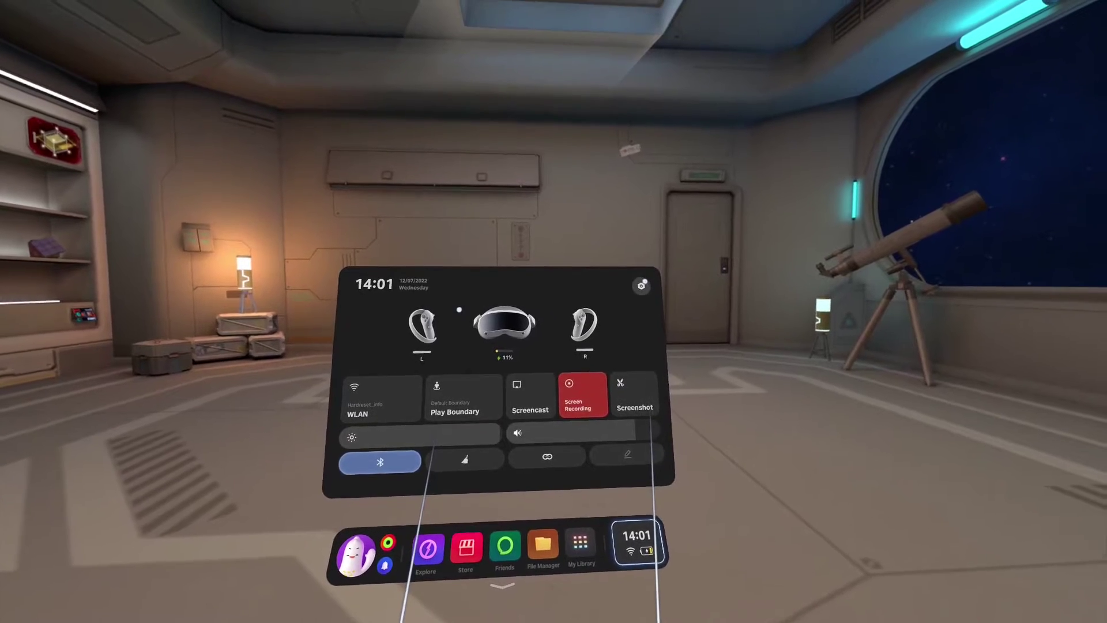
pyautogui.click(382, 407)
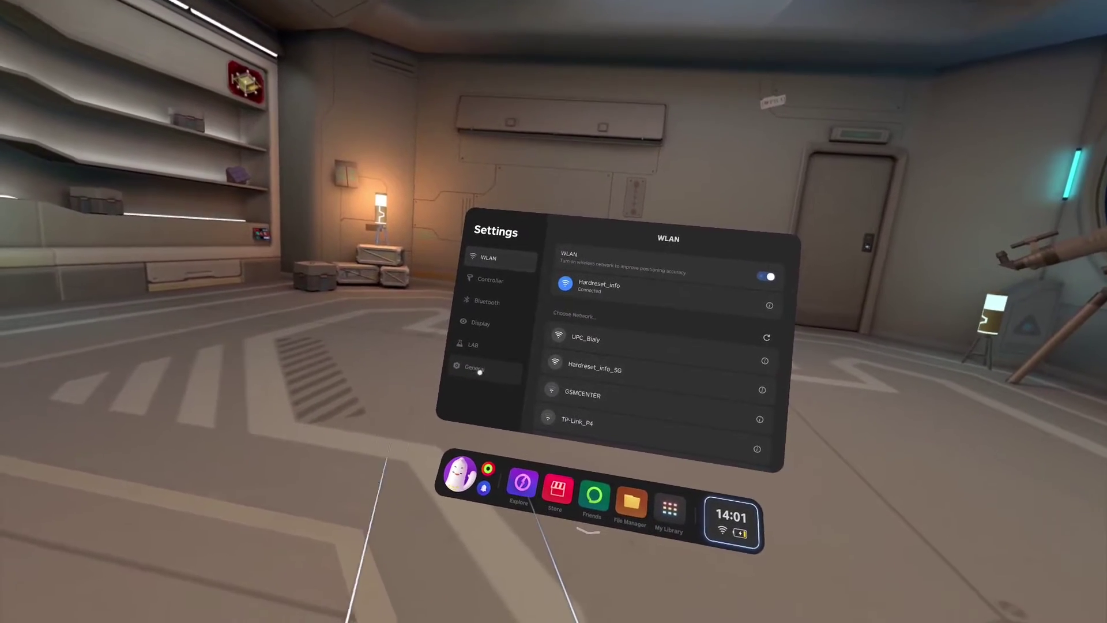
pyautogui.click(480, 370)
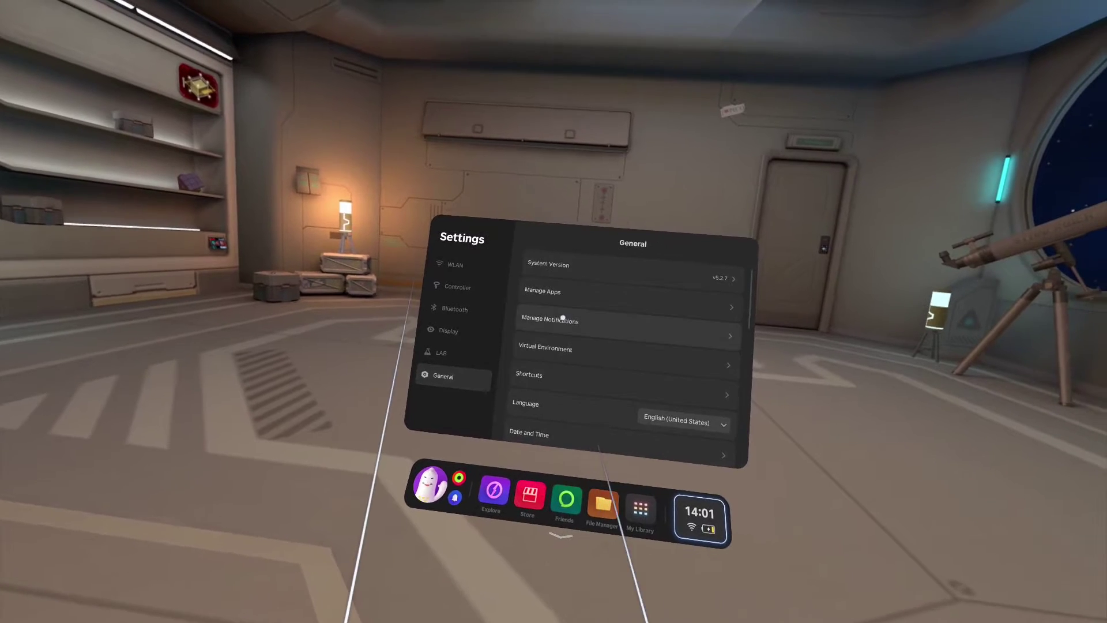
pyautogui.scroll(-5, 579, 324)
pyautogui.scroll(-5, 570, 323)
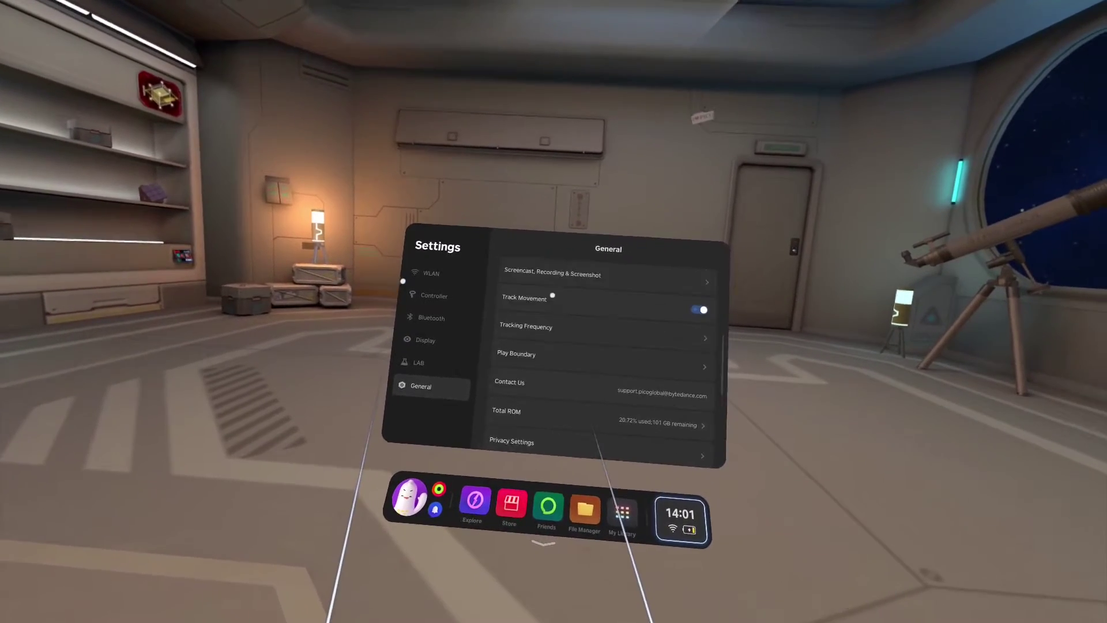
pyautogui.scroll(4, 554, 295)
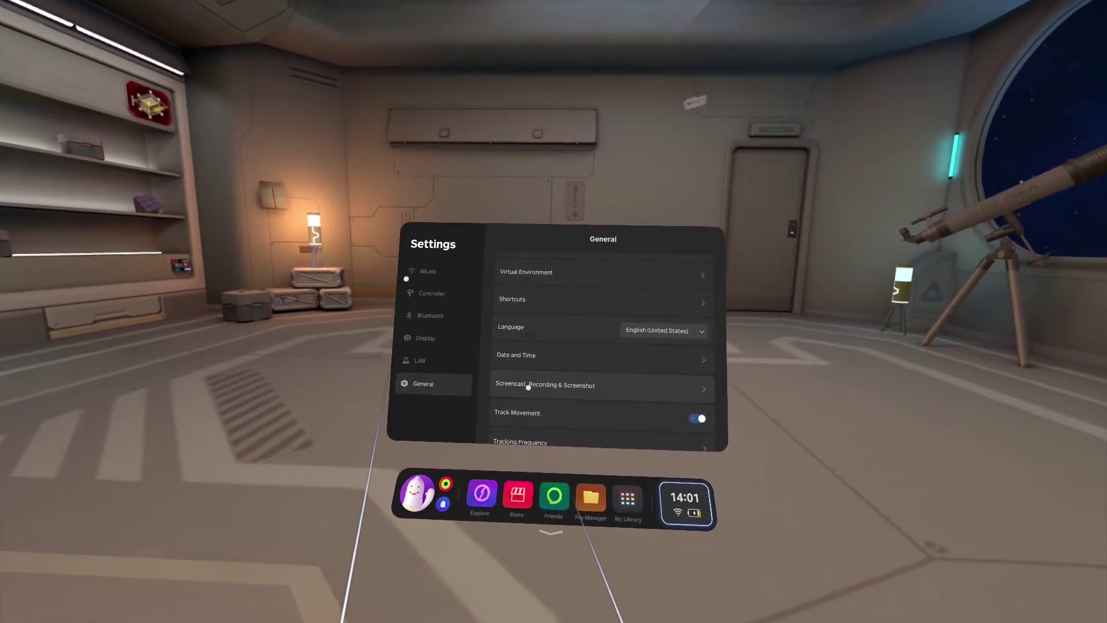
pyautogui.click(554, 385)
pyautogui.scroll(-3, 519, 372)
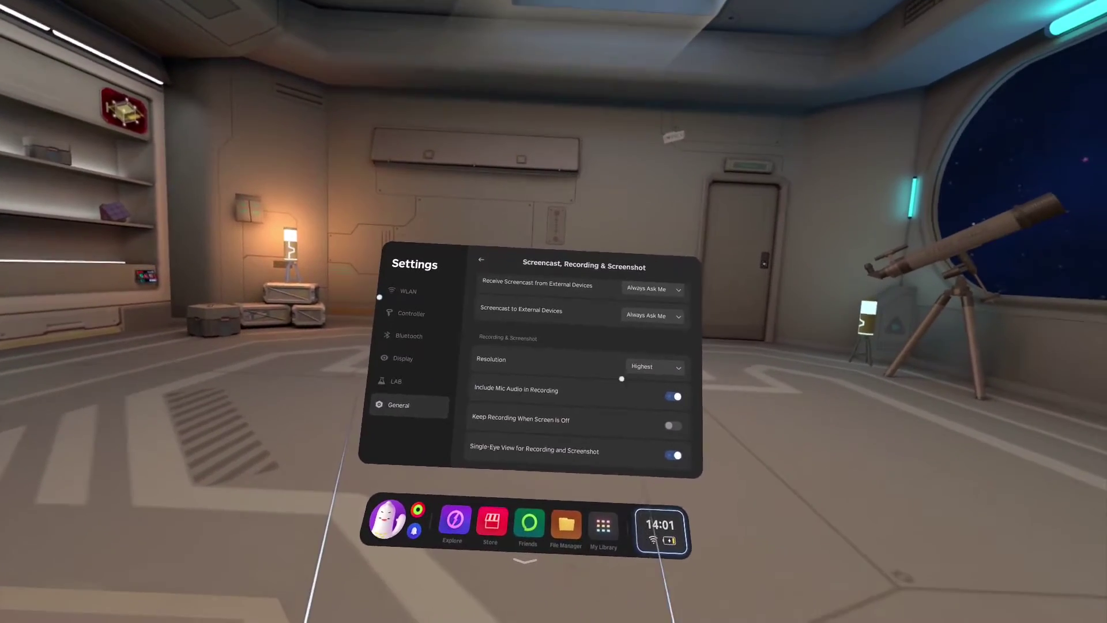
pyautogui.click(651, 375)
pyautogui.click(583, 380)
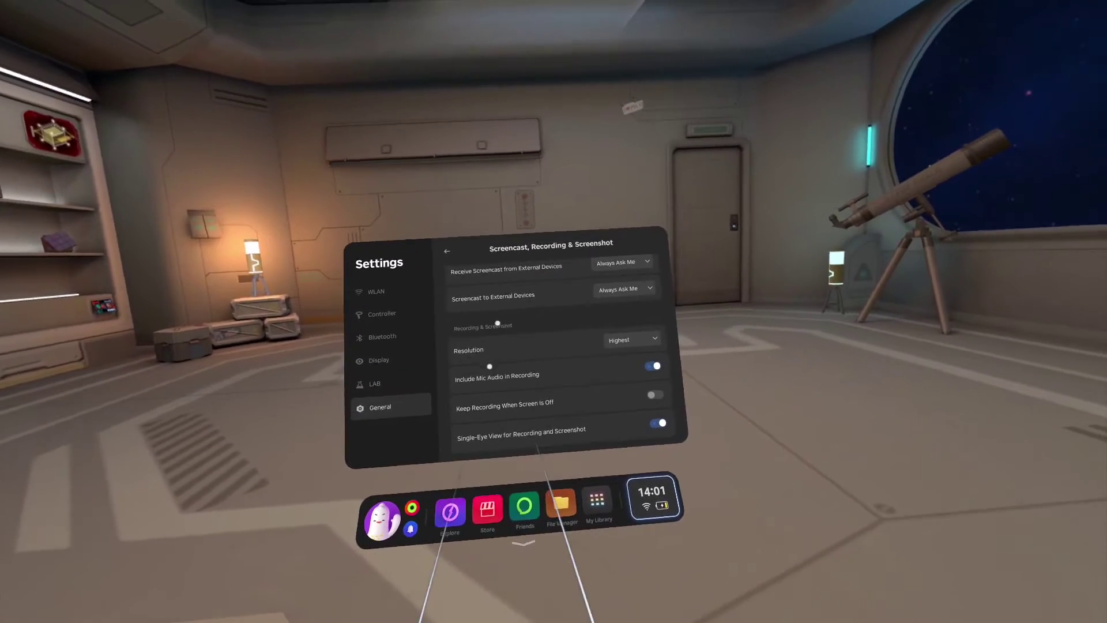
pyautogui.scroll(3, 497, 343)
pyautogui.scroll(-3, 511, 363)
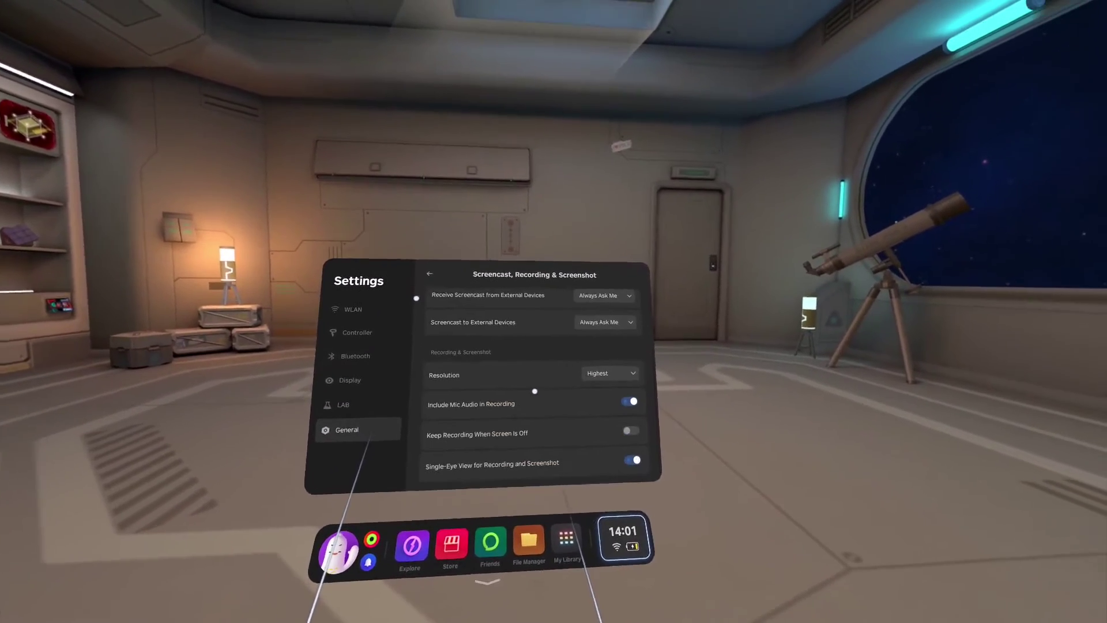
pyautogui.scroll(3, 510, 336)
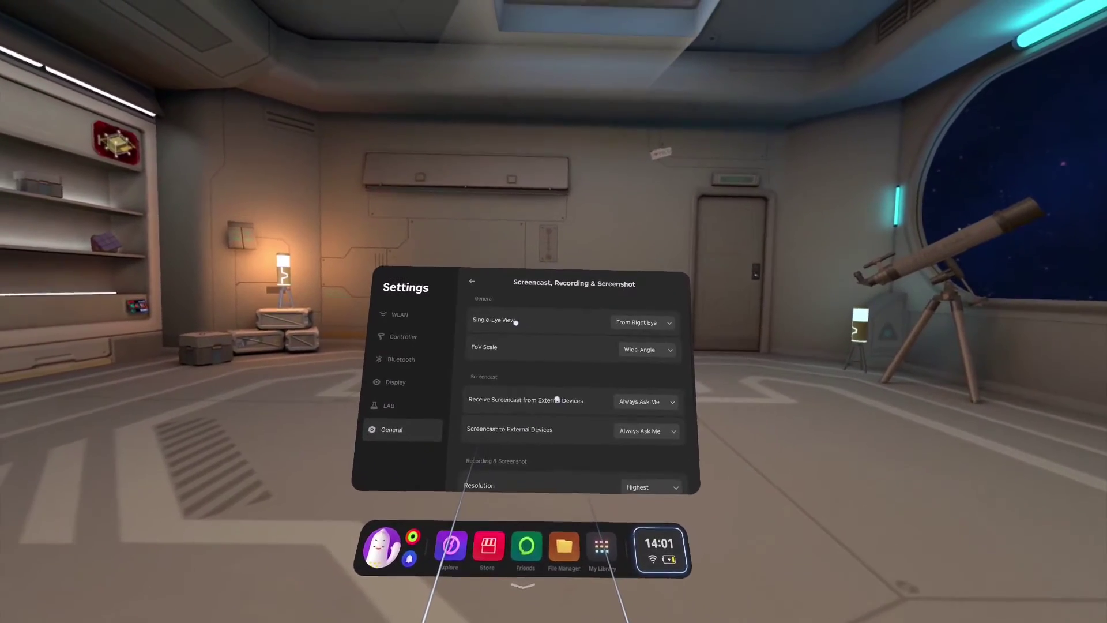